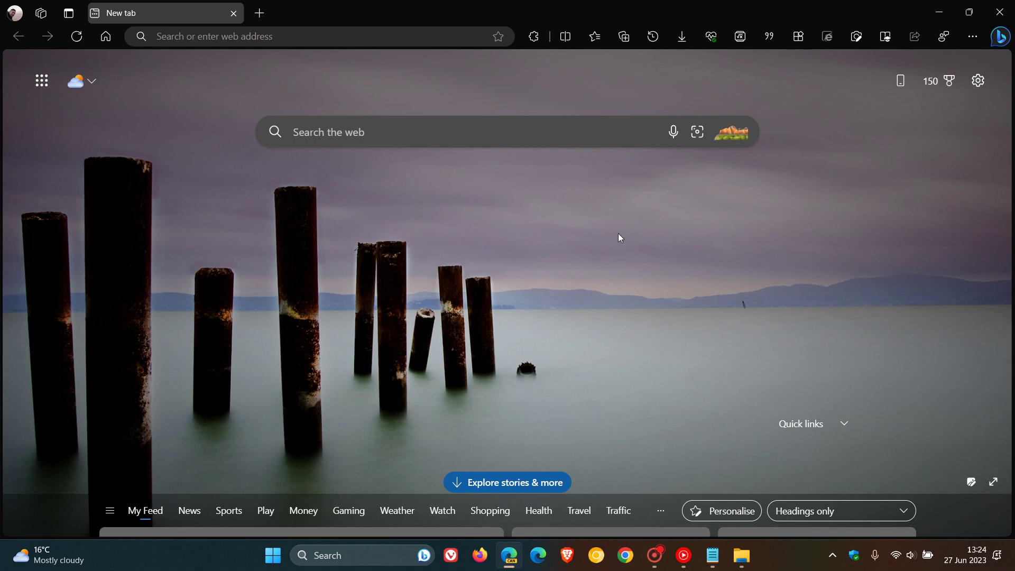
# Step: Open the Properties dialog of the pinned Microsoft Edge Canary shortcut
pyautogui.rightClick(509, 557)
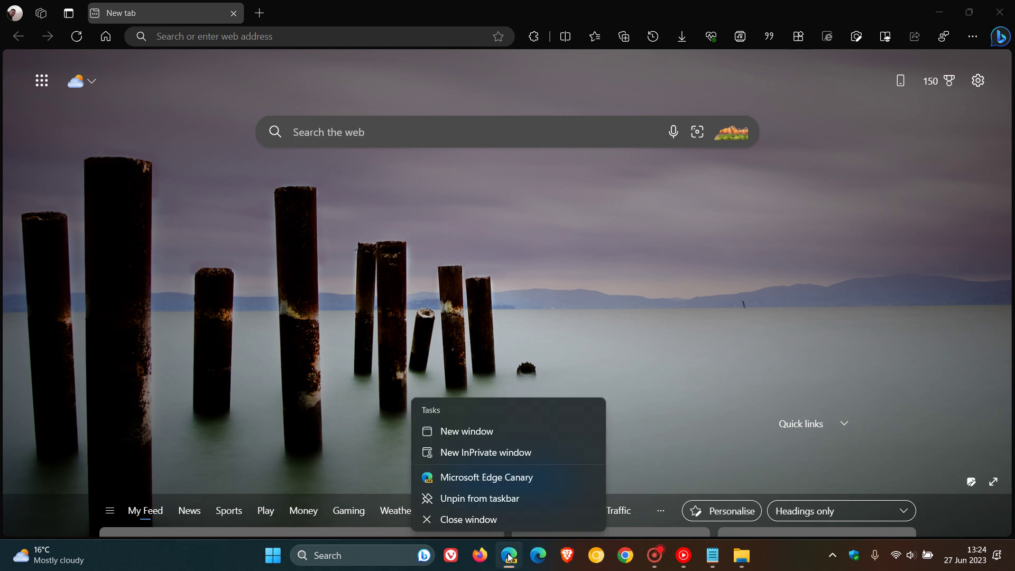
pyautogui.rightClick(521, 481)
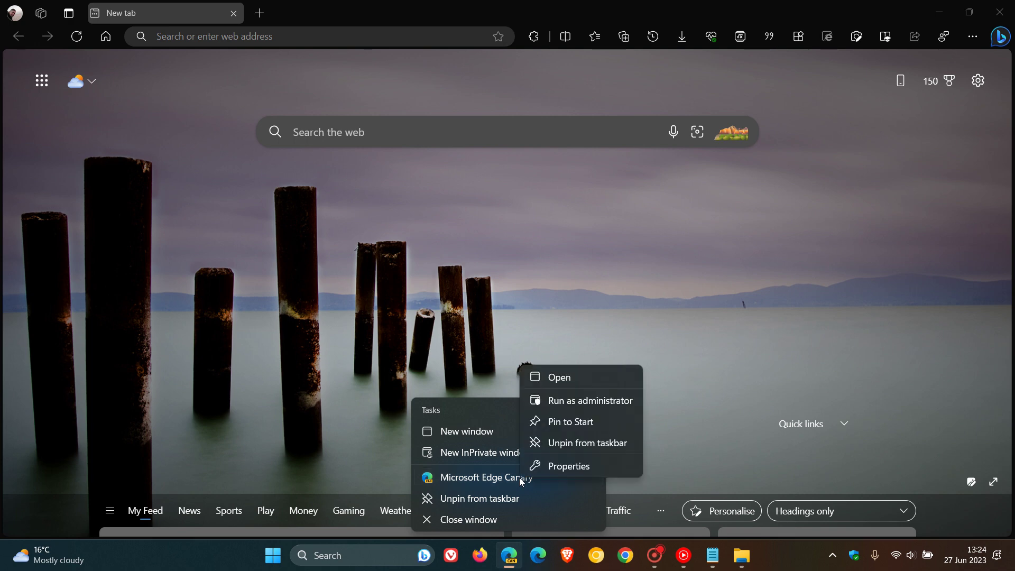
pyautogui.click(556, 467)
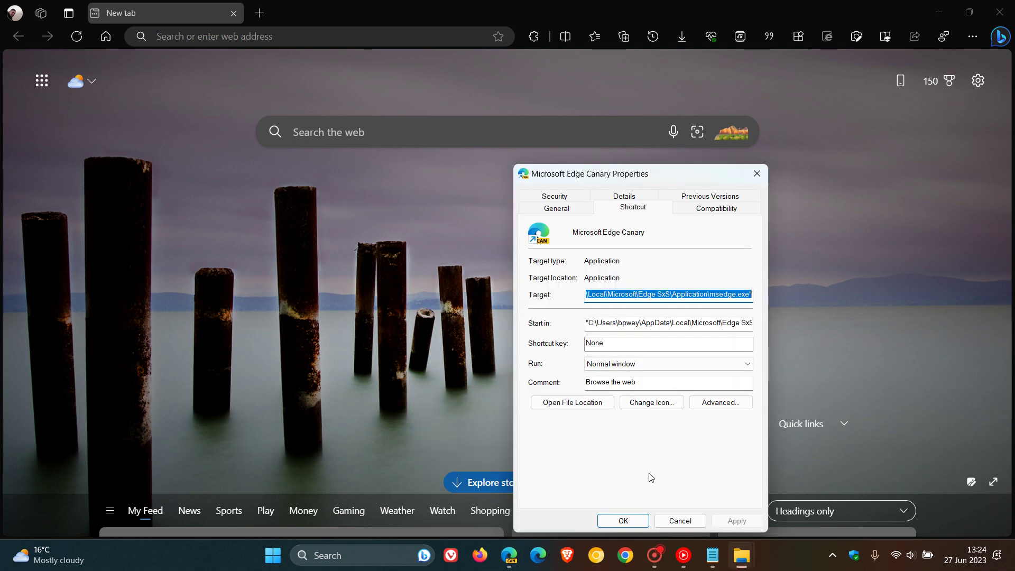
# Step: Copy the text --enable-features=msEdgePhoto from the open Notepad window, then minimize Notepad
pyautogui.click(712, 555)
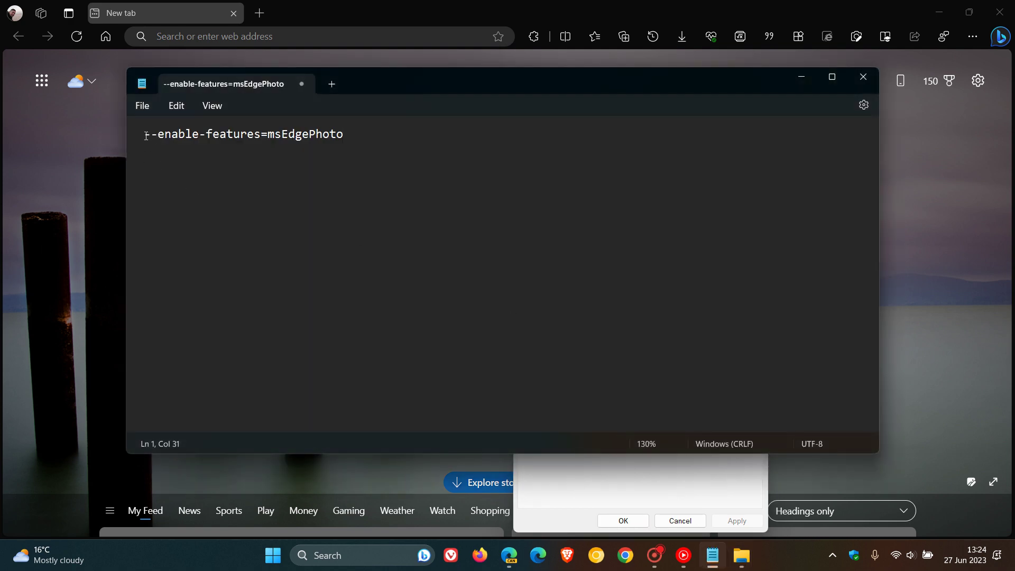
pyautogui.moveTo(146, 136); pyautogui.dragTo(349, 140)
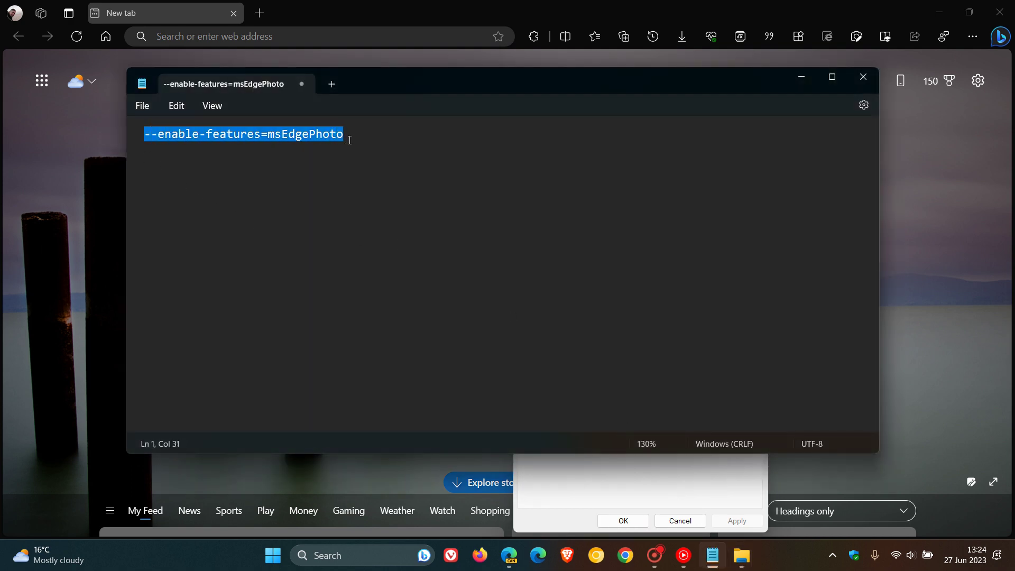
pyautogui.rightClick(312, 135)
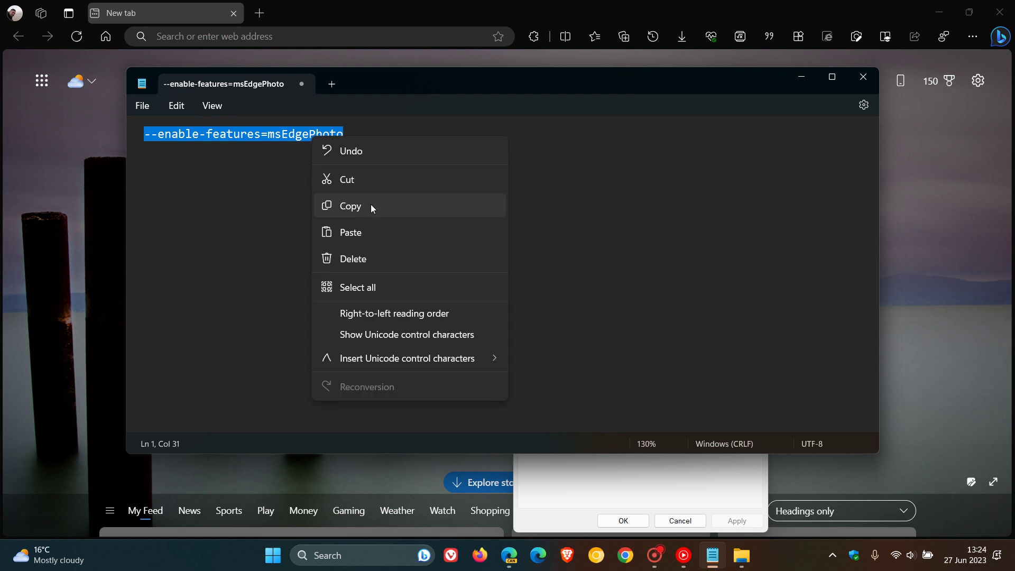
pyautogui.click(371, 206)
pyautogui.click(804, 77)
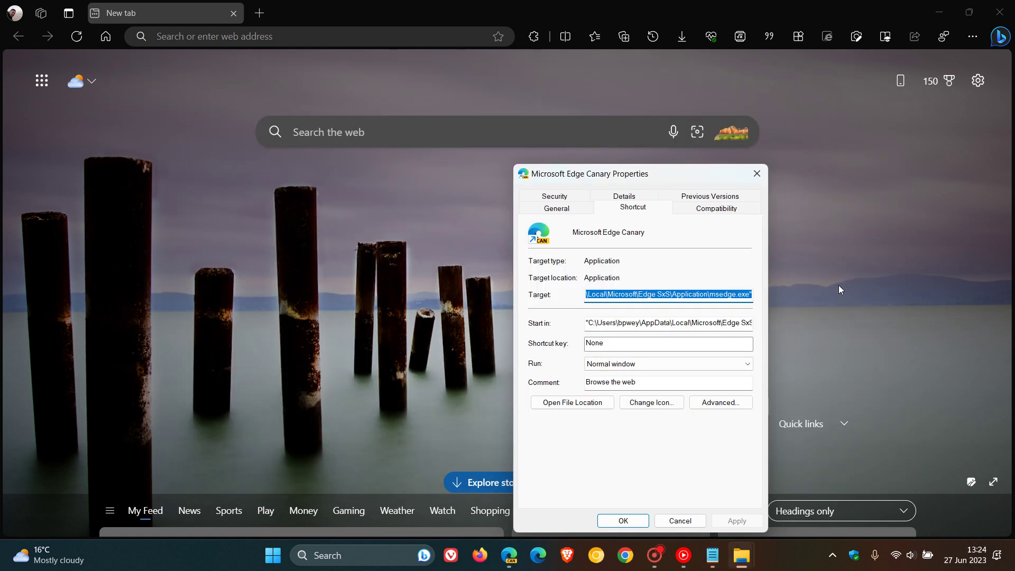
# Step: Append a space and the copied --enable-features=msEdgePhoto flag to the shortcut's Target after msedge.exe", and save the properties
pyautogui.moveTo(710, 170); pyautogui.dragTo(627, 166)
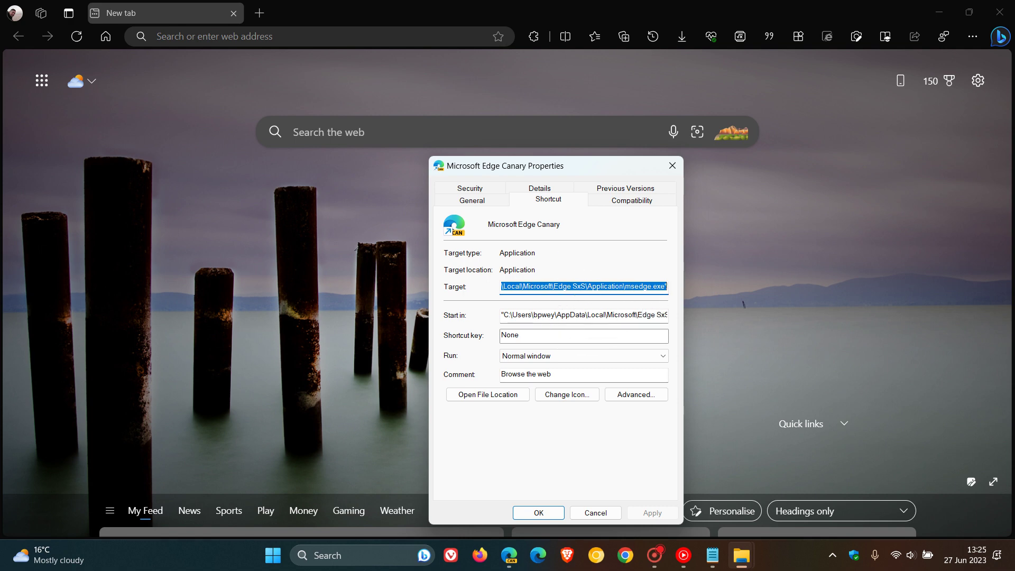
pyautogui.click(668, 286)
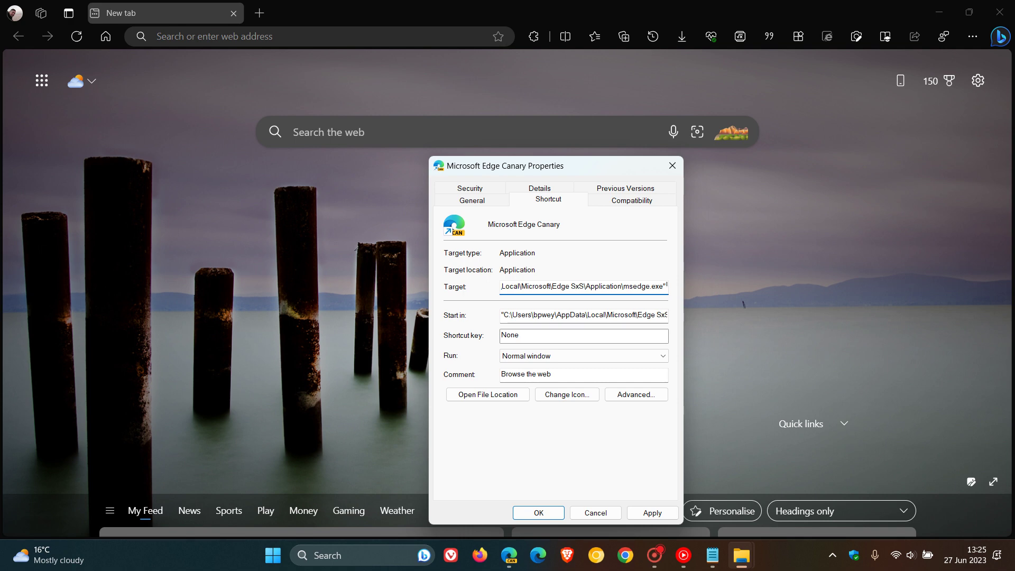
pyautogui.rightClick(662, 287)
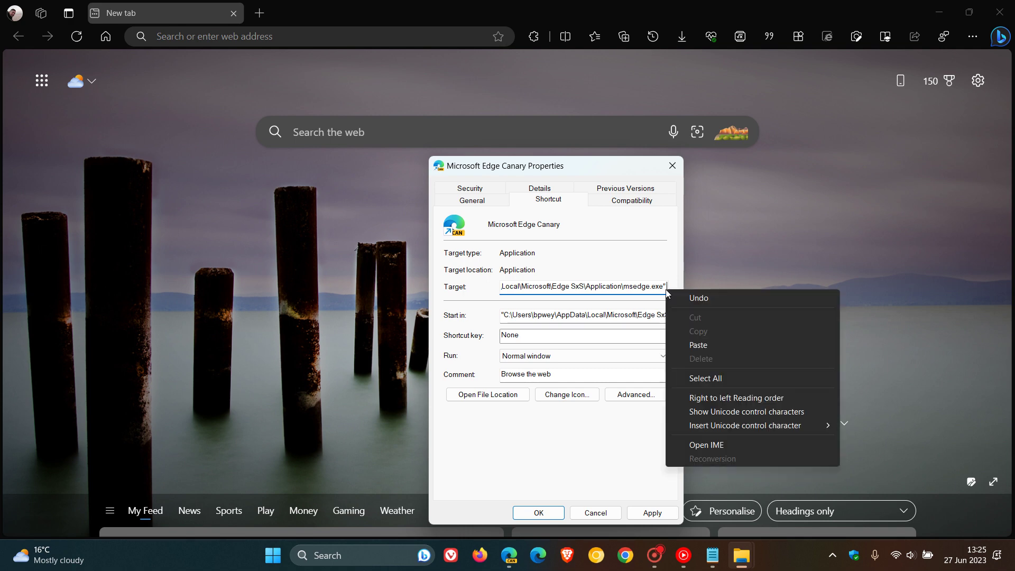
pyautogui.click(695, 341)
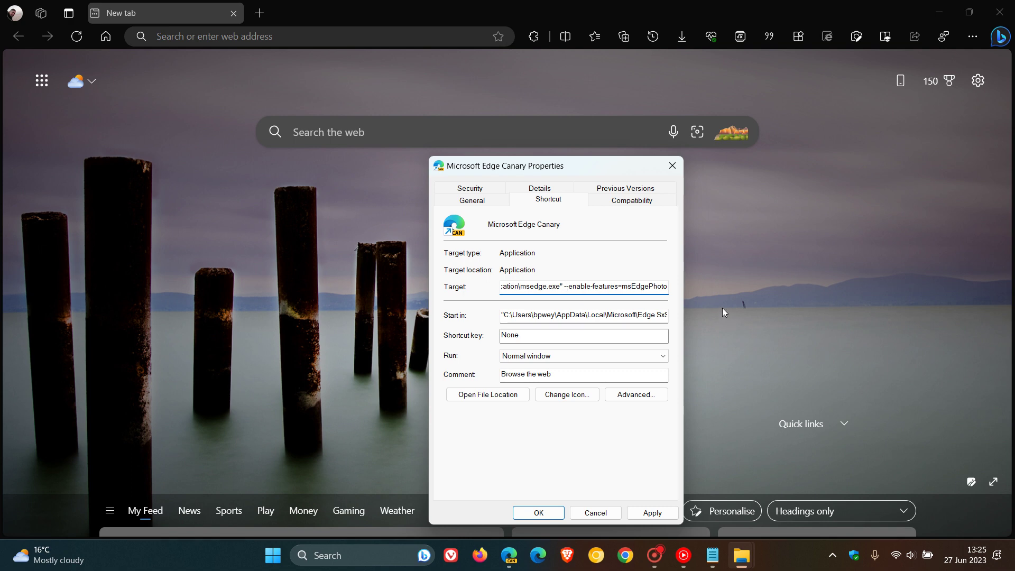
pyautogui.click(652, 513)
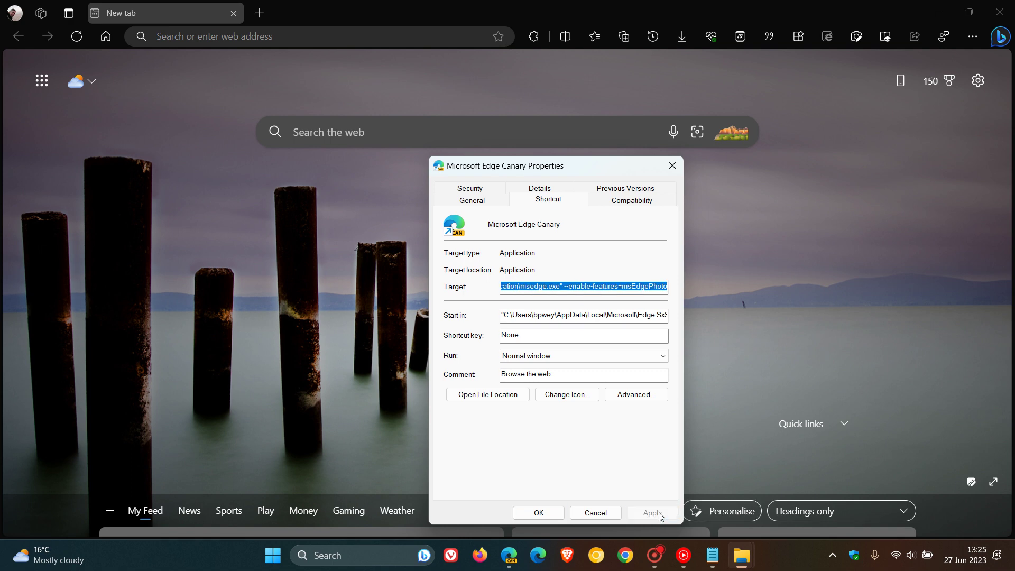
pyautogui.click(550, 513)
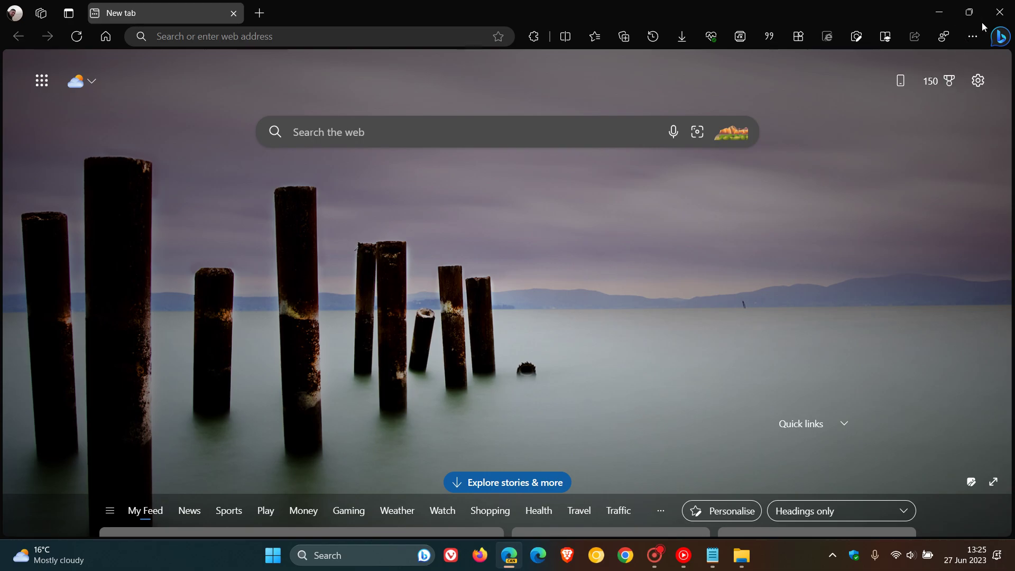
# Step: Restart Edge Canary and open the WIP-7th-anniversary-wallpaper-dark image from the Thumbnails folder in the browser
pyautogui.click(999, 12)
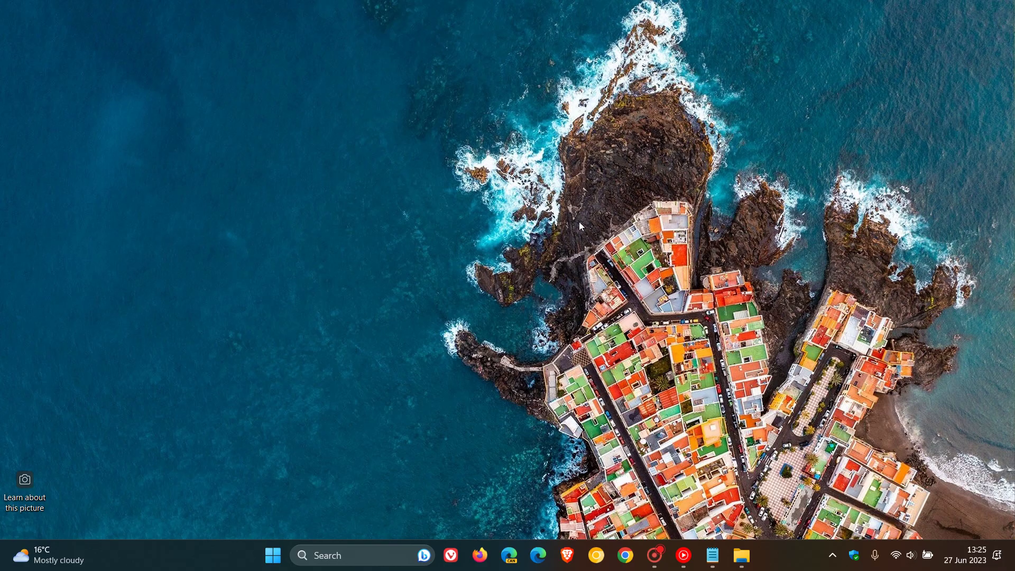
pyautogui.click(513, 560)
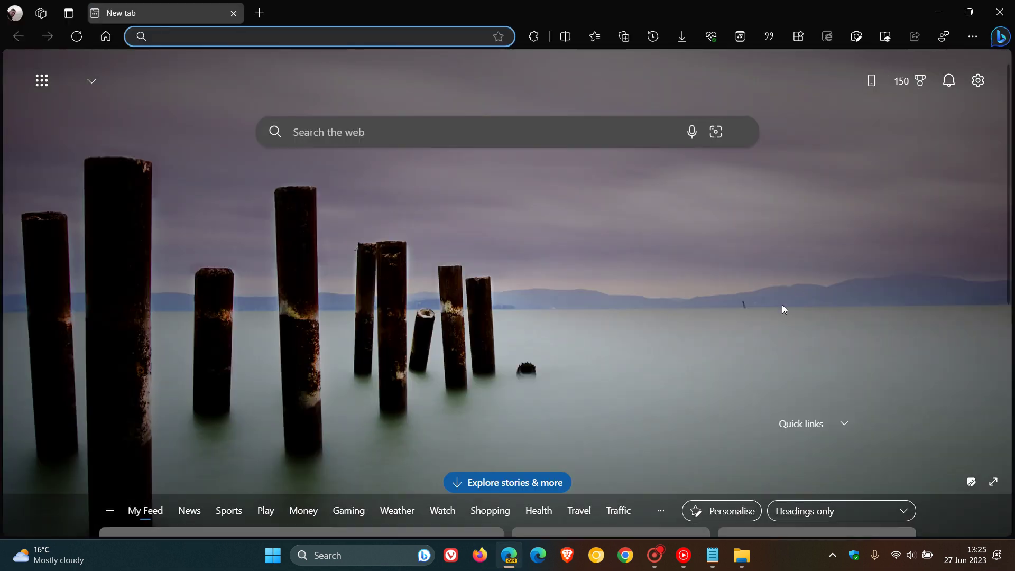
pyautogui.click(743, 556)
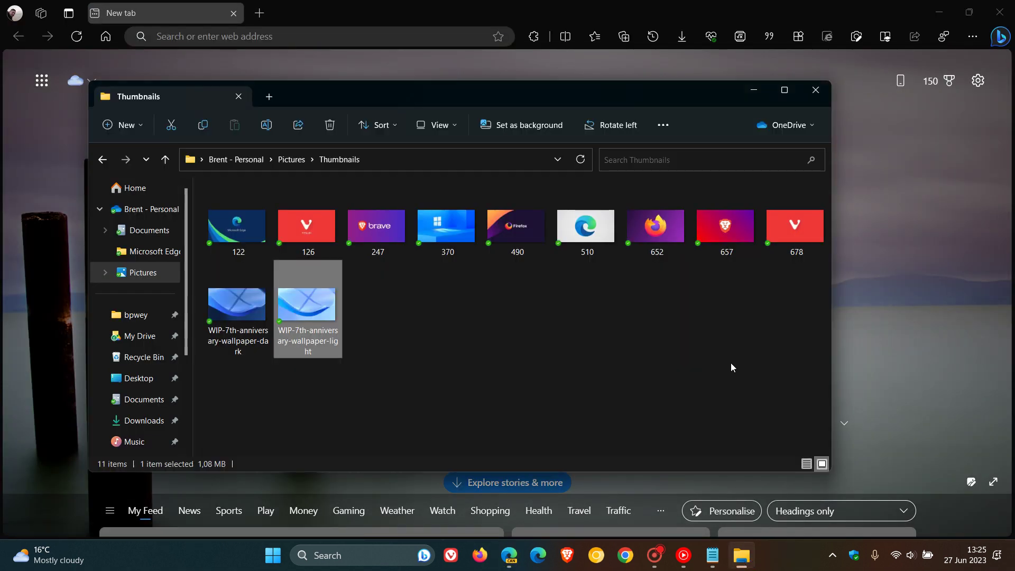
pyautogui.moveTo(609, 99); pyautogui.dragTo(425, 78)
pyautogui.keyDown('ctrl'); pyautogui.click(53, 288); pyautogui.keyUp('ctrl')
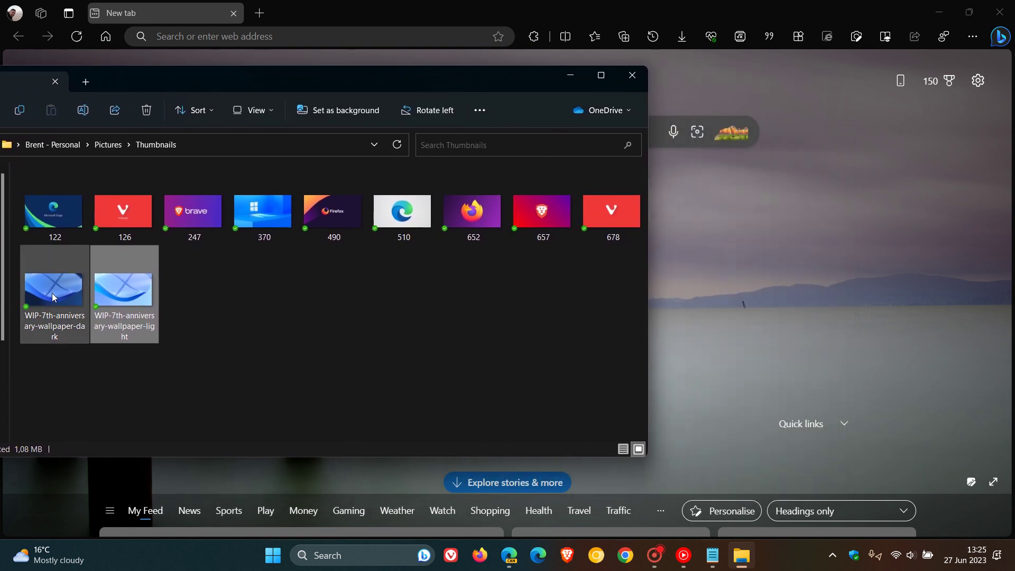
pyautogui.moveTo(140, 296); pyautogui.dragTo(823, 305)
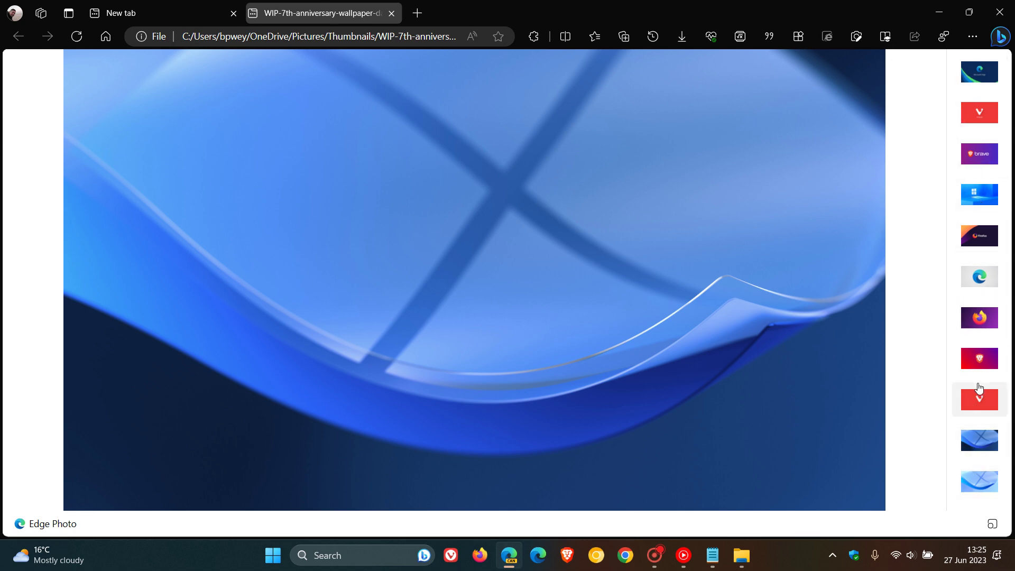
# Step: Open the wallpaper in a separate Edge Photo window, move it fully into view and minimize it
pyautogui.click(992, 527)
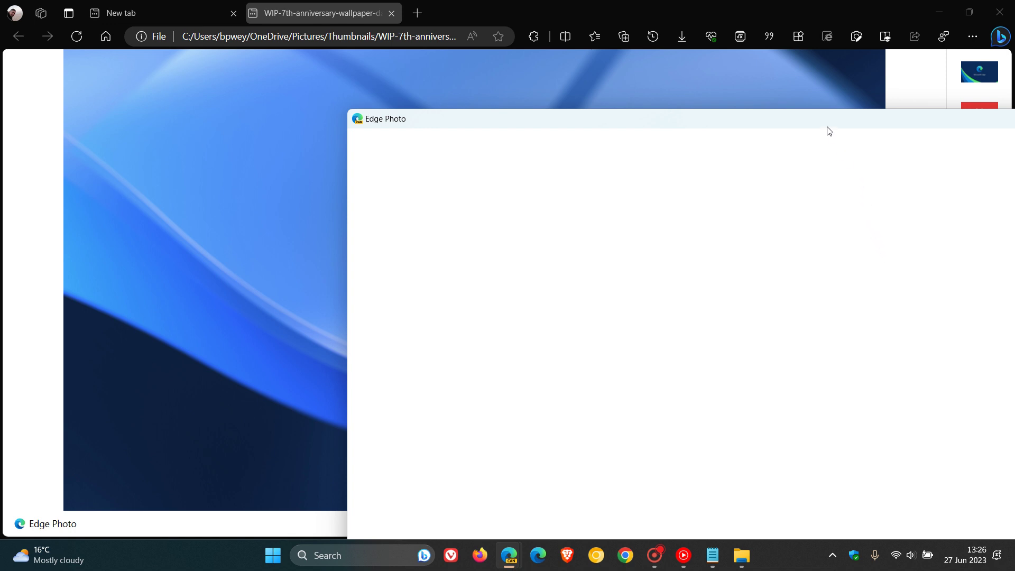
pyautogui.moveTo(826, 120); pyautogui.dragTo(582, 57)
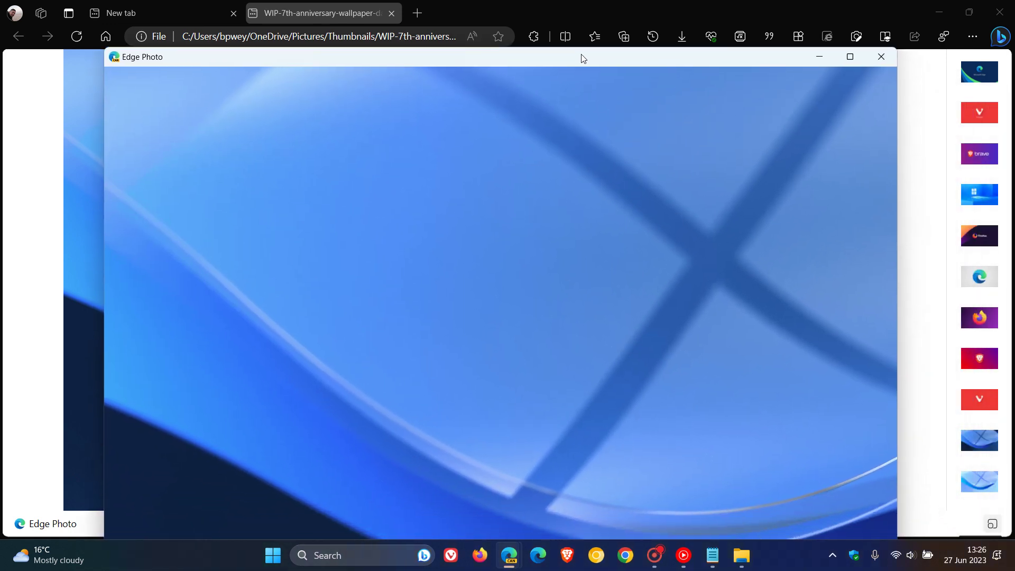
pyautogui.click(819, 57)
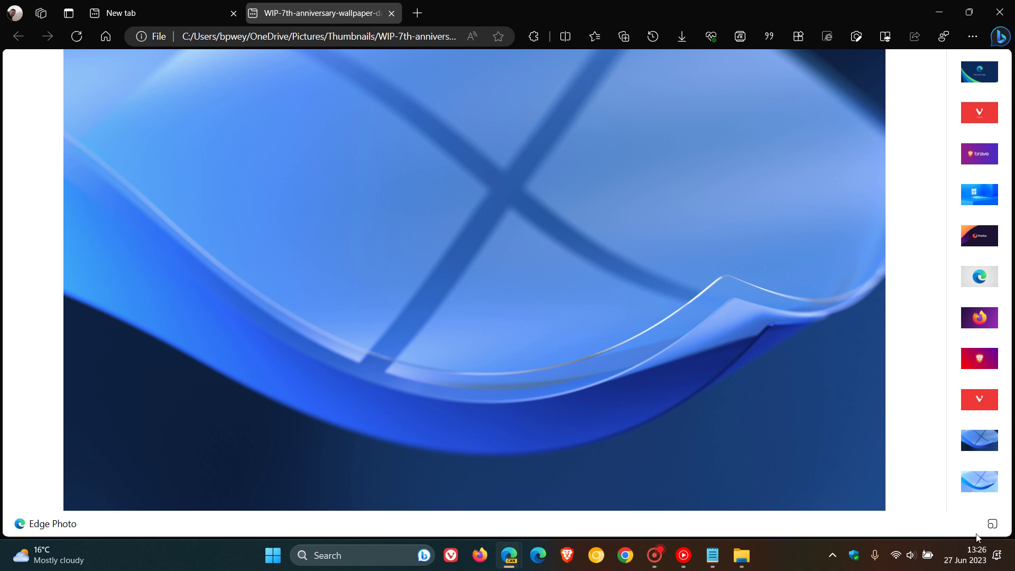
# Step: Open another separate Edge Photo window for the wallpaper, reposition it to view the image, and close it
pyautogui.click(993, 524)
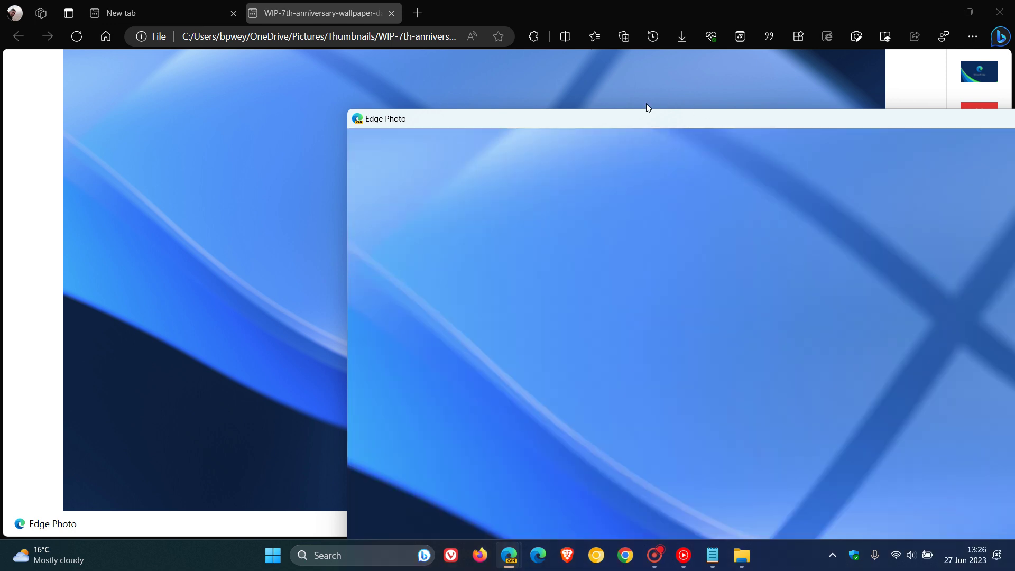
pyautogui.moveTo(673, 125); pyautogui.dragTo(579, 107)
pyautogui.moveTo(434, 50); pyautogui.dragTo(431, 50)
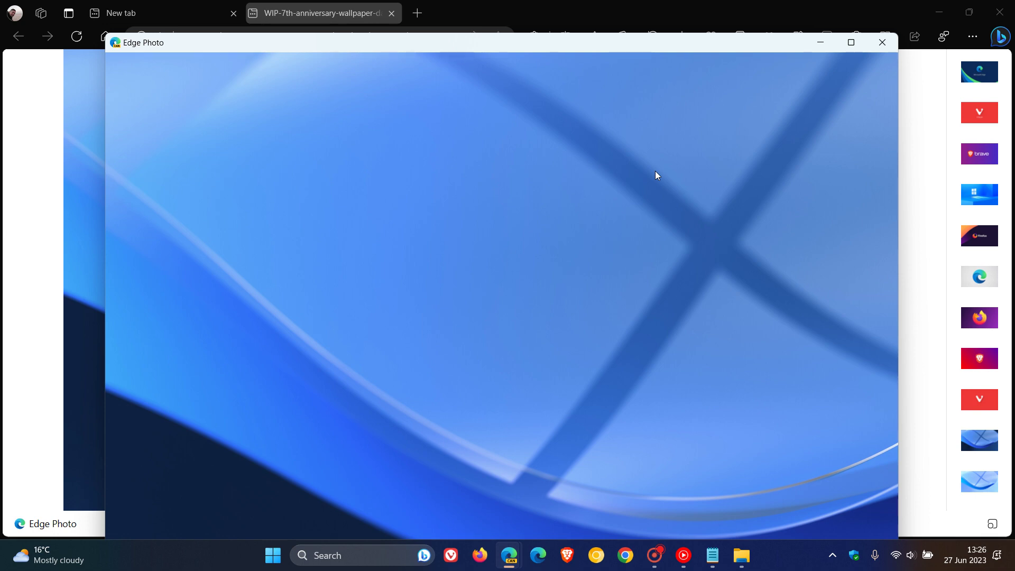
pyautogui.click(882, 43)
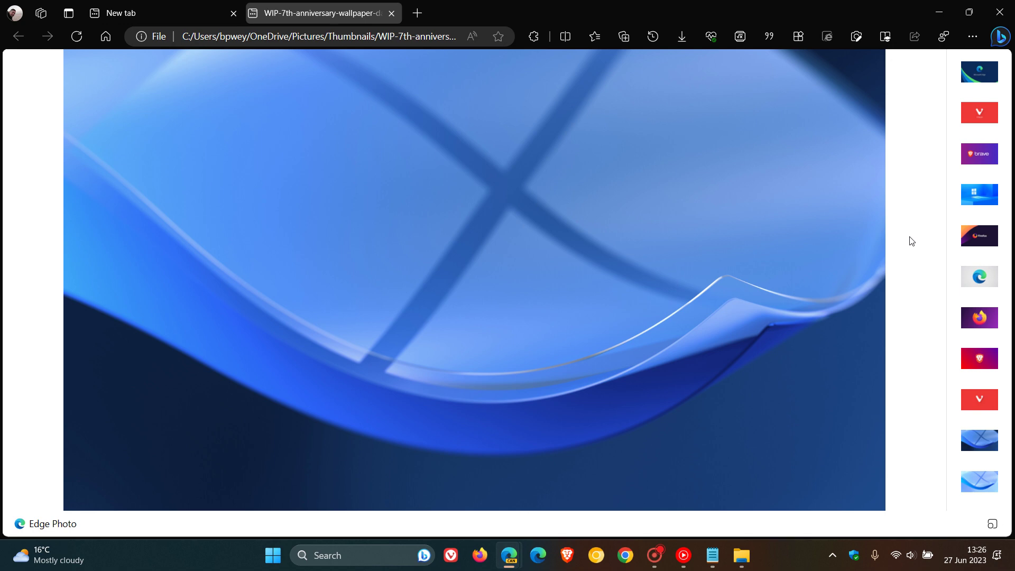
# Step: Review the Target entry in the Edge Canary shortcut properties, close the dialog without changes, and return to the New tab page
pyautogui.rightClick(510, 563)
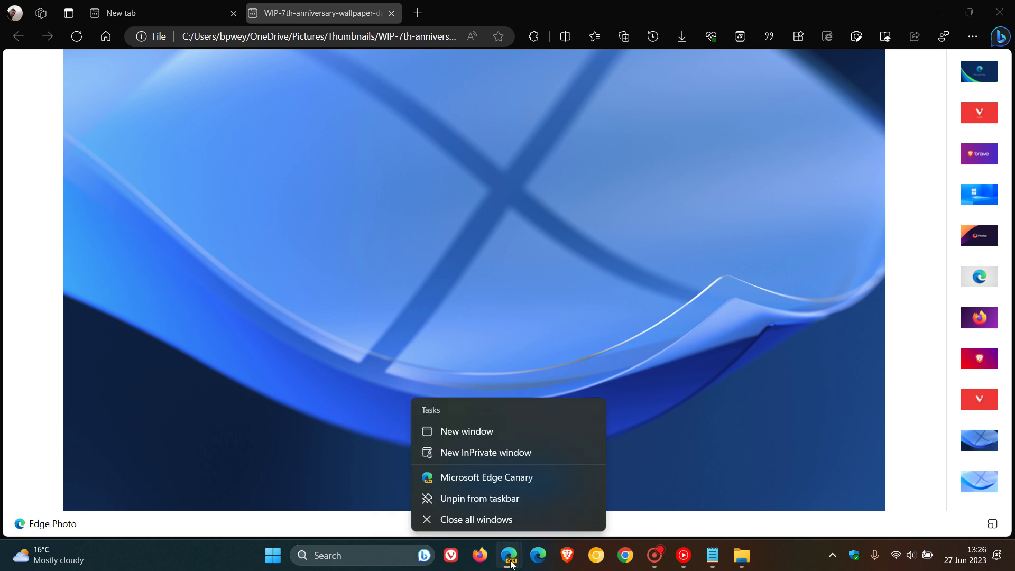
pyautogui.rightClick(502, 477)
pyautogui.click(561, 471)
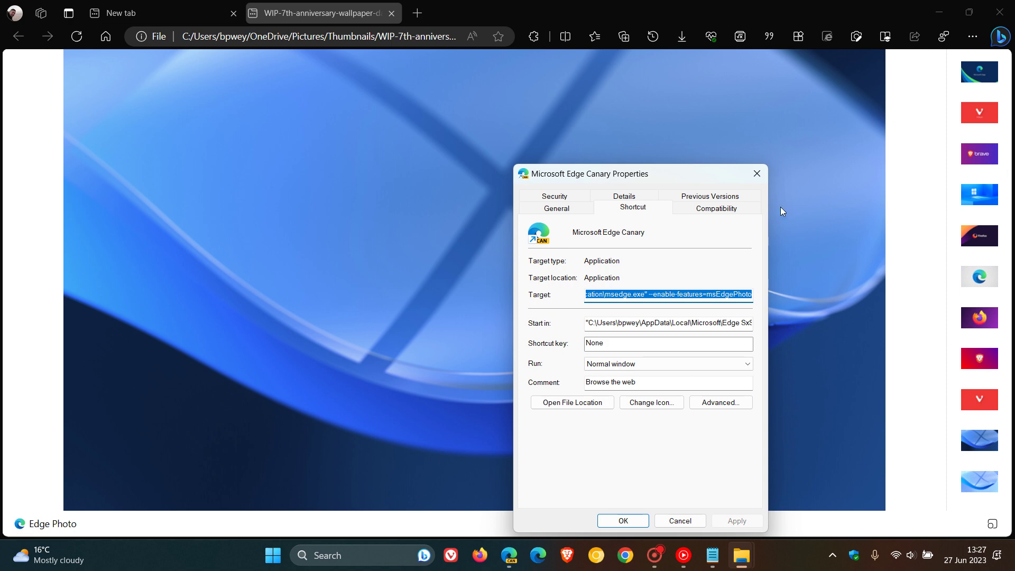
pyautogui.click(757, 174)
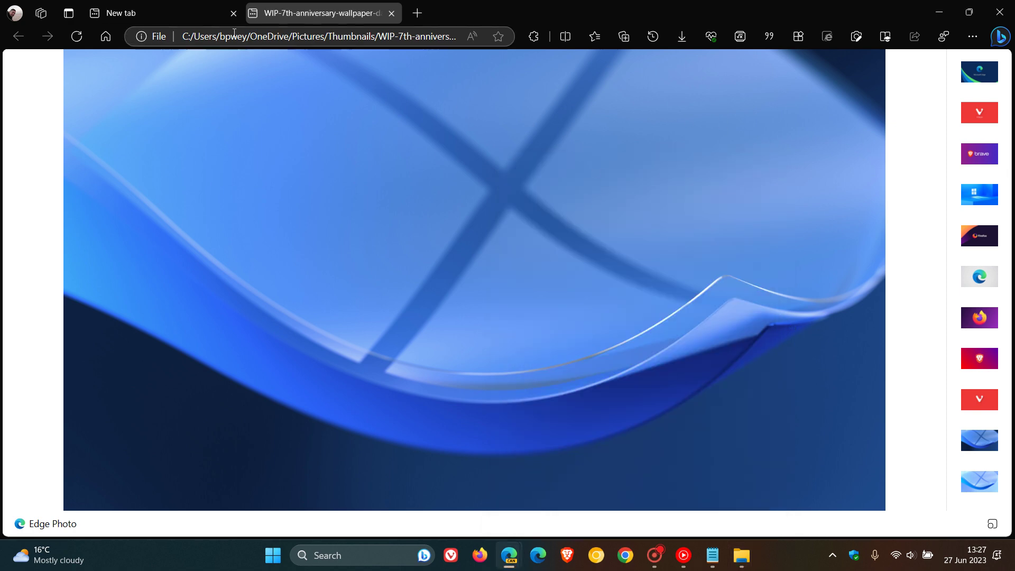
pyautogui.click(201, 14)
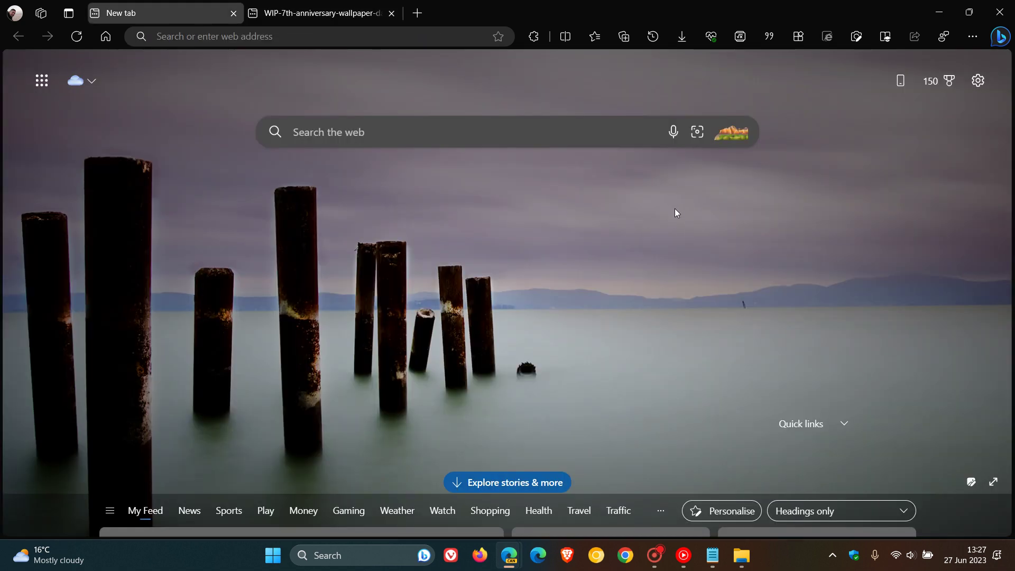